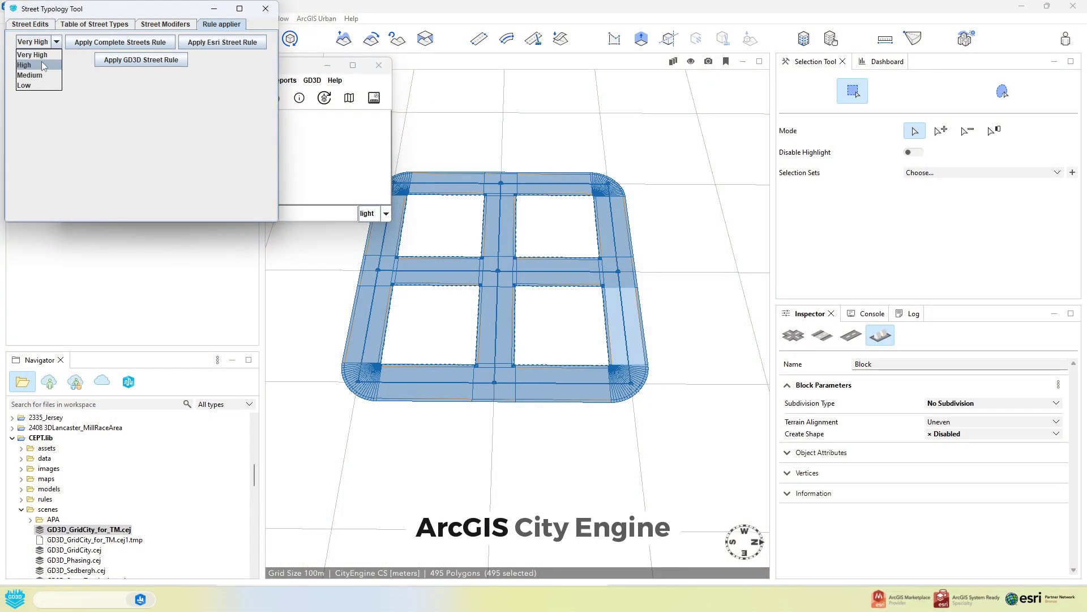
Step: Apply Complete Streets at High detail, then raise a lot's FAR into a tower and lower it
{"action": "left_click", "coordinate": [42, 65]}
{"action": "left_click", "coordinate": [120, 42]}
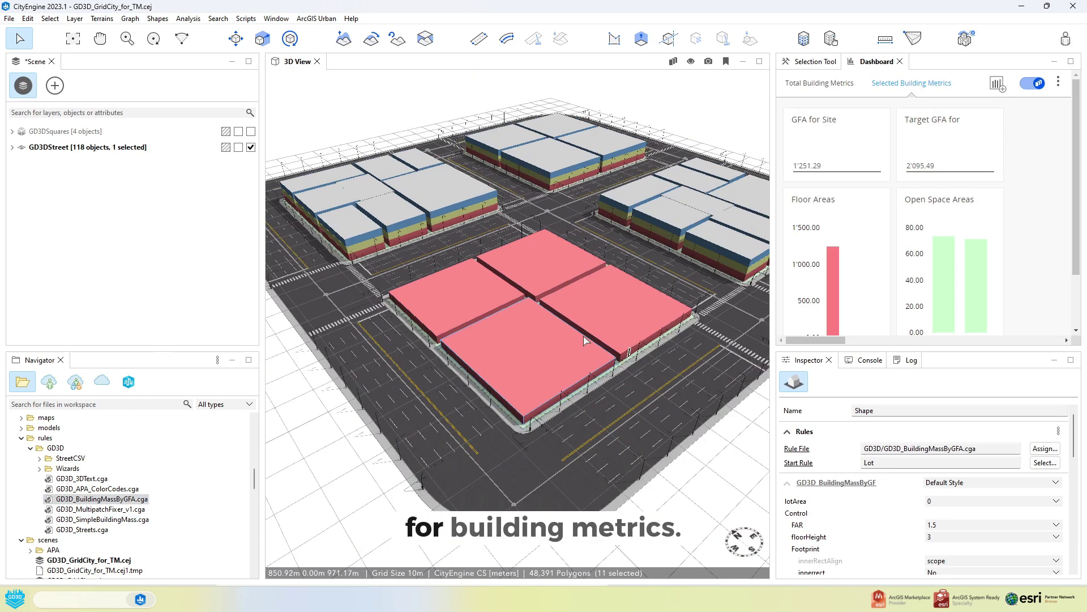
{"action": "left_click_drag", "start_coordinate": [628, 352], "coordinate": [635, 333]}
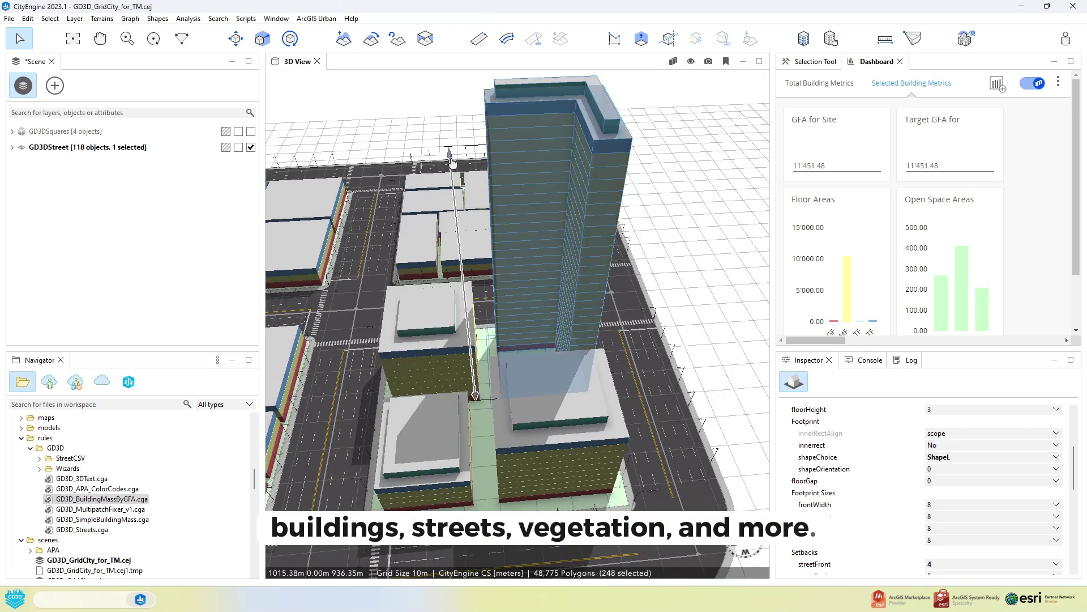
{"action": "left_click_drag", "start_coordinate": [474, 164], "coordinate": [474, 256]}
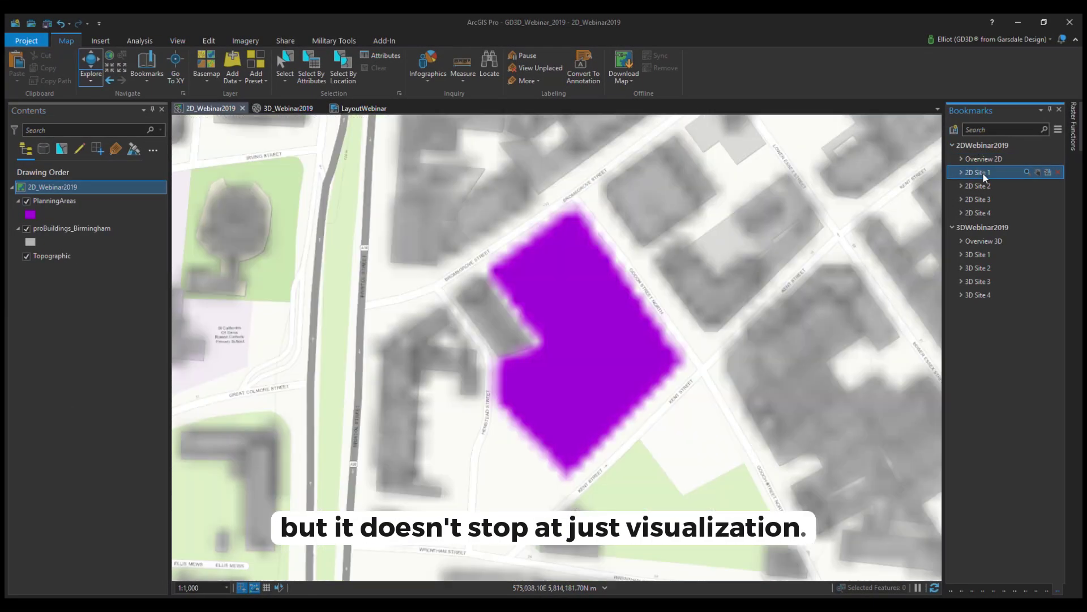
Step: Fly the 2D map through the 2D Site 2, 3 and 4 bookmarks
{"action": "left_click", "coordinate": [988, 185]}
{"action": "left_click", "coordinate": [988, 198]}
{"action": "left_click", "coordinate": [989, 209]}
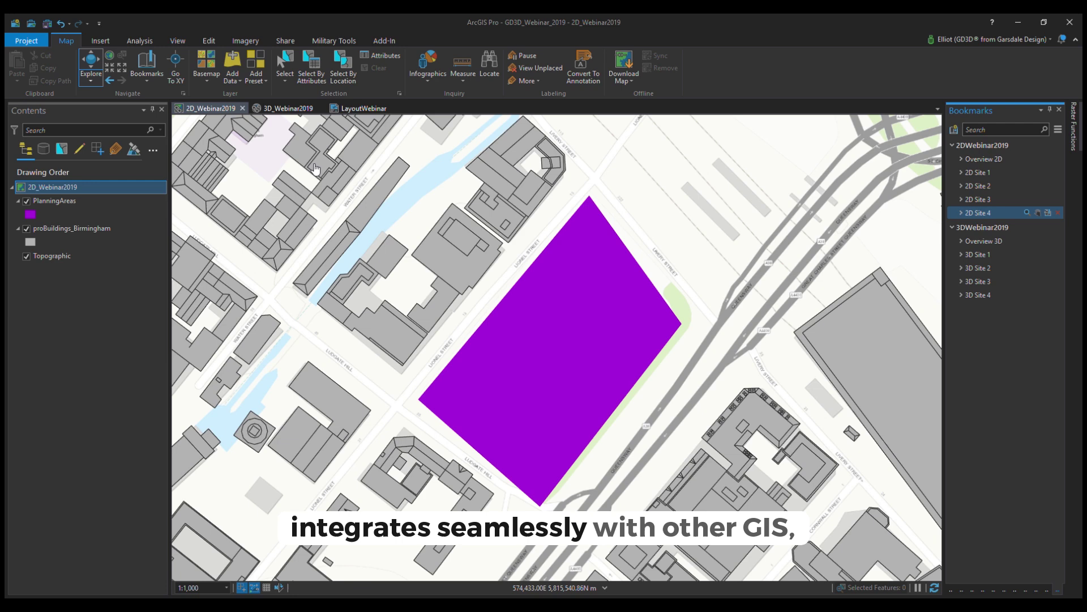
Step: In the 3D_Webinar2019 scene, tour 3D Sites 1–4 and return to the city overview
{"action": "left_click", "coordinate": [288, 108]}
{"action": "left_click", "coordinate": [983, 159]}
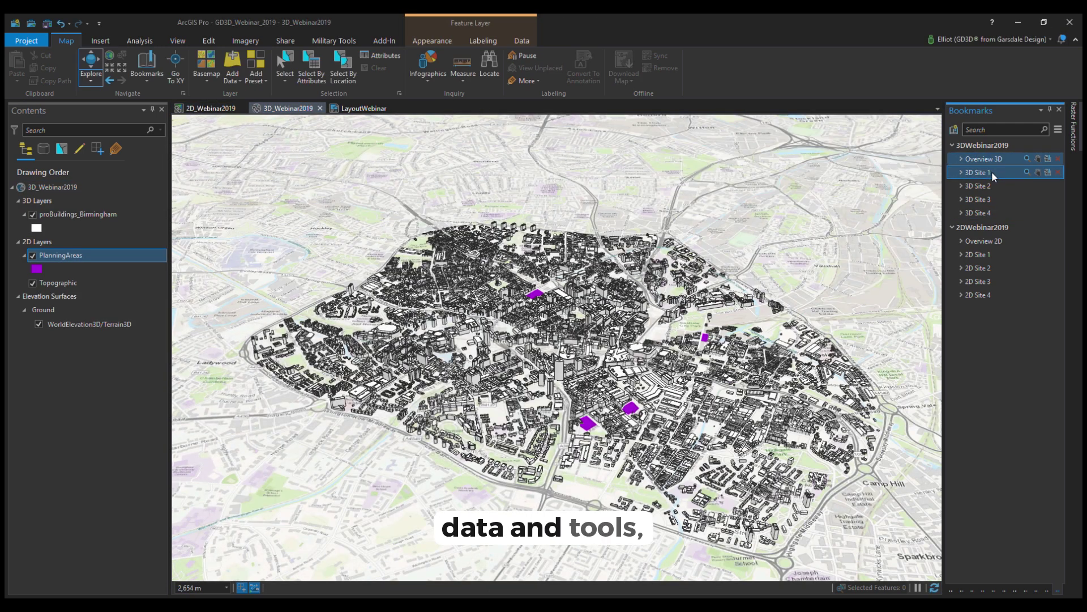
{"action": "left_click", "coordinate": [991, 171]}
{"action": "left_click", "coordinate": [990, 188]}
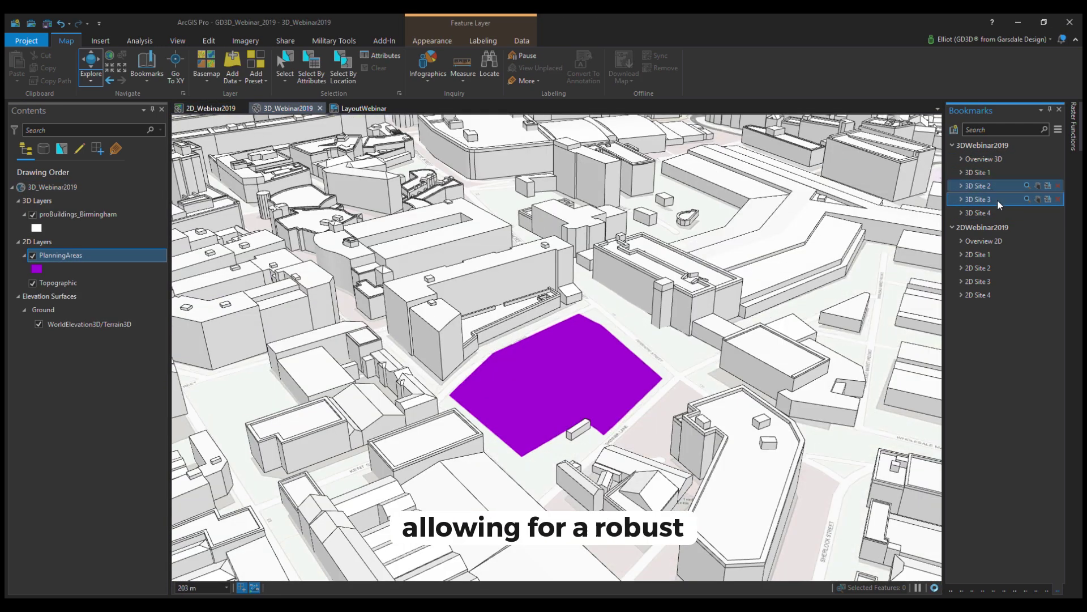
{"action": "left_click", "coordinate": [997, 199]}
{"action": "left_click", "coordinate": [998, 212]}
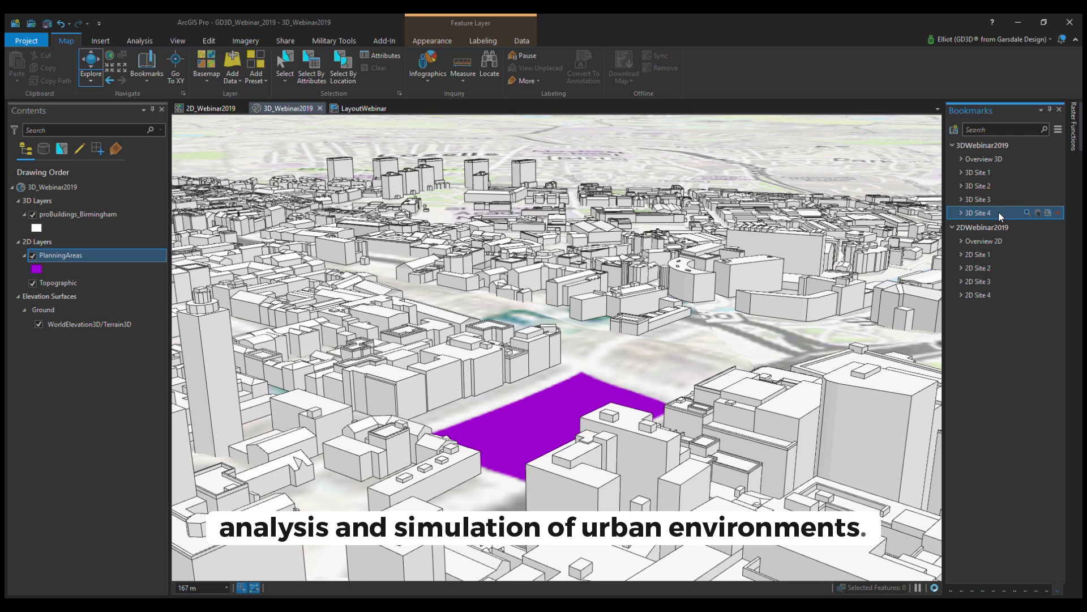
{"action": "left_click", "coordinate": [983, 159]}
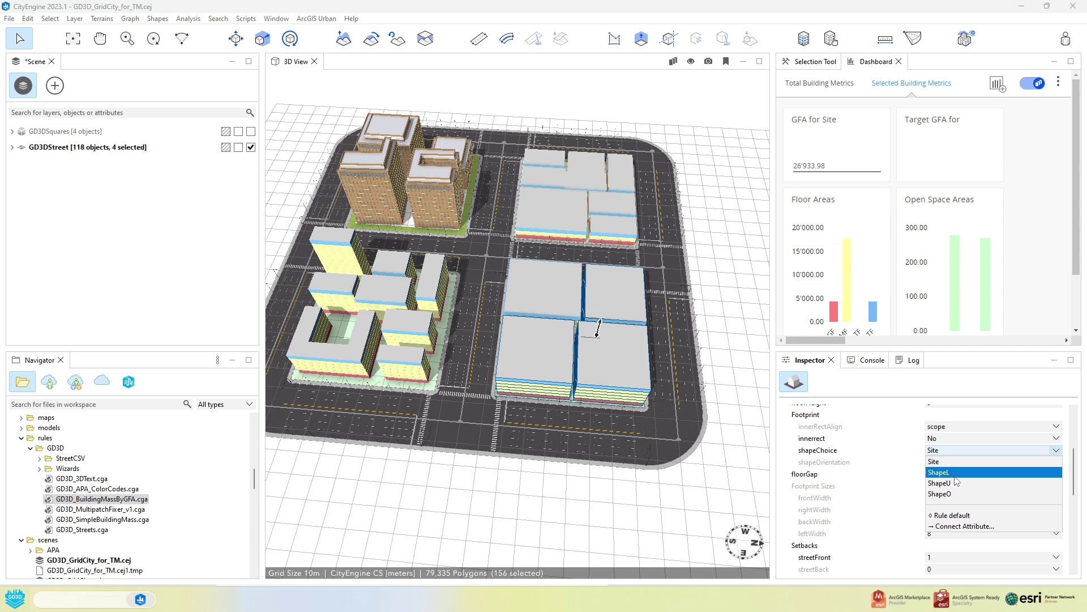
Step: Change the selected lots' Footprint shapeChoice from Site to ShapeU
{"action": "left_click", "coordinate": [938, 482]}
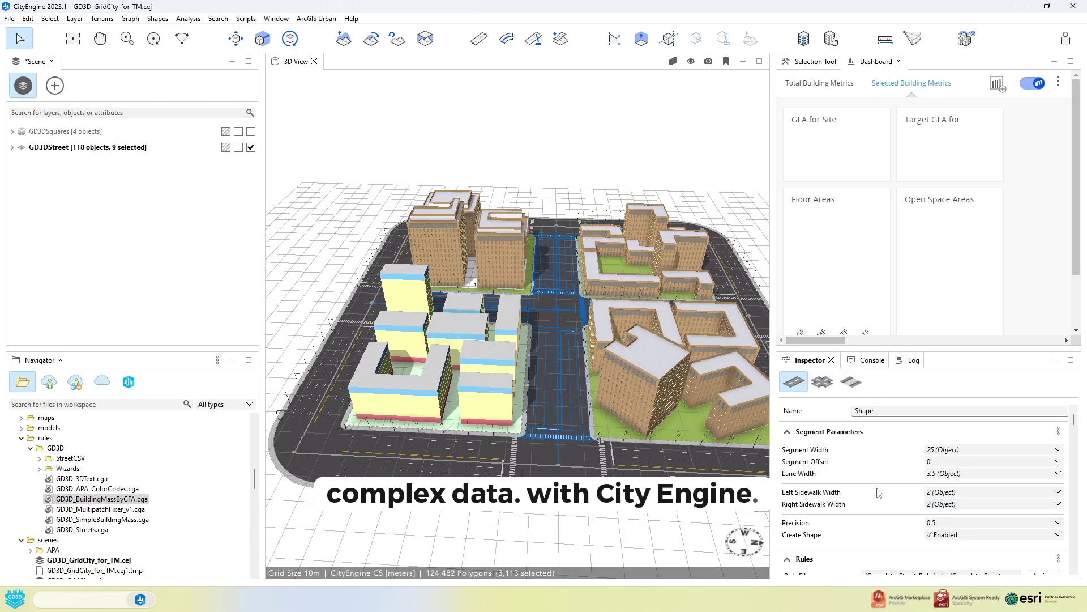
Step: Set the central street's Center_Type to Median under Center Section Layout
{"action": "scroll", "coordinate": [878, 492], "scroll_direction": "down", "scroll_amount": 10}
{"action": "scroll", "coordinate": [886, 482], "scroll_direction": "up", "scroll_amount": 5}
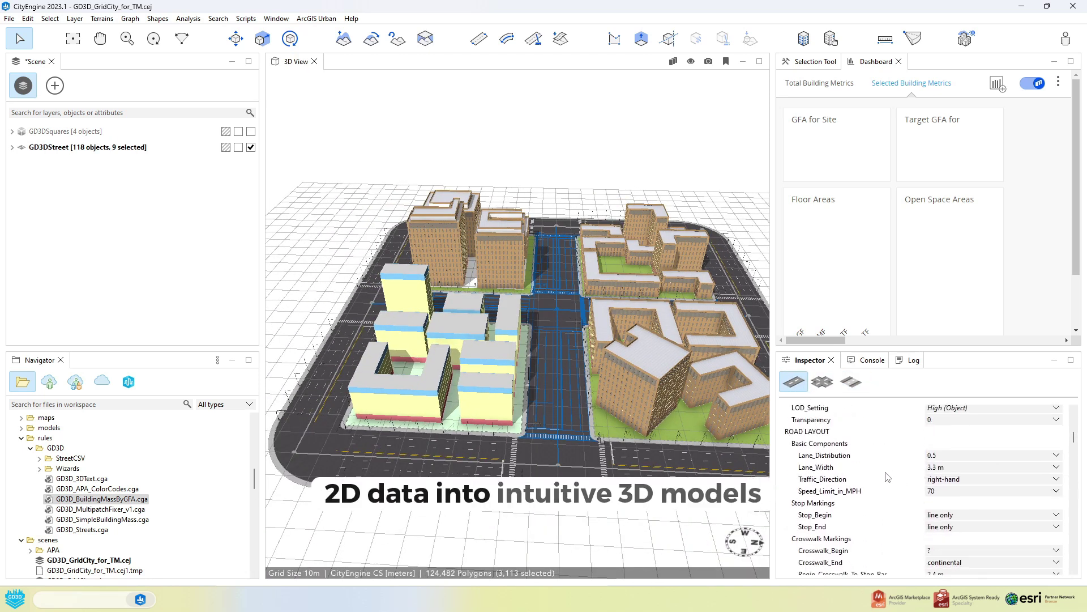
{"action": "scroll", "coordinate": [887, 477], "scroll_direction": "down", "scroll_amount": 5}
{"action": "left_click", "coordinate": [966, 432]}
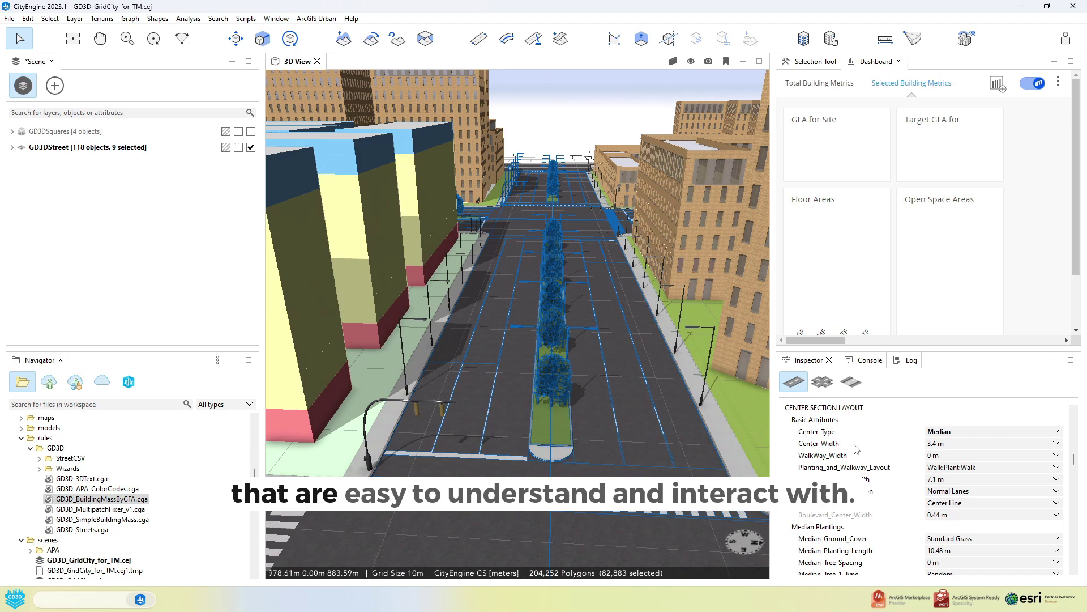
{"action": "left_click", "coordinate": [991, 431]}
{"action": "left_click", "coordinate": [962, 443]}
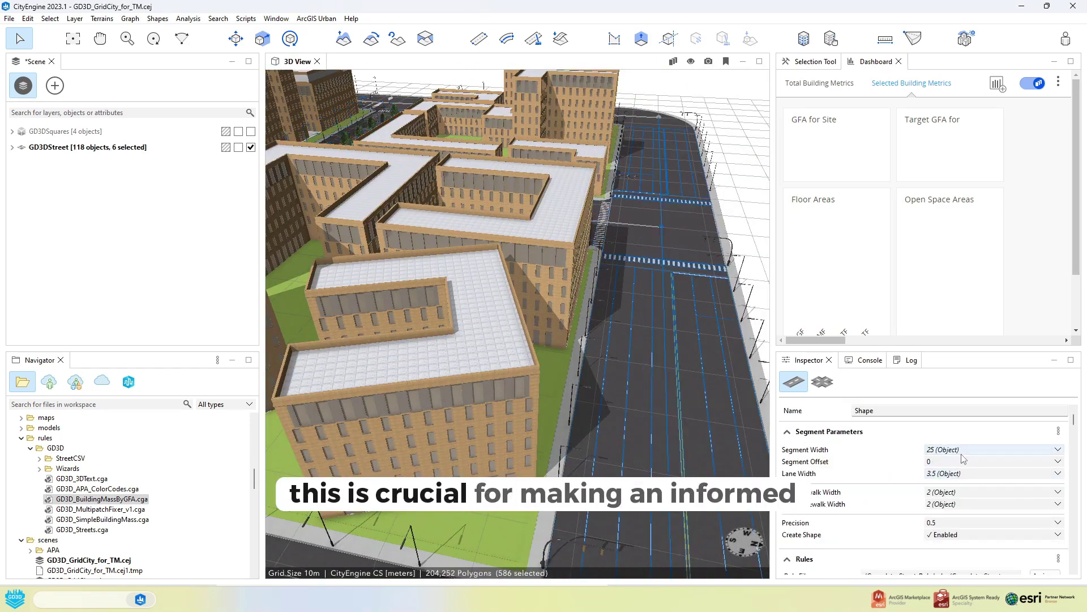
{"action": "scroll", "coordinate": [920, 519], "scroll_direction": "down", "scroll_amount": 10}
{"action": "scroll", "coordinate": [919, 519], "scroll_direction": "down", "scroll_amount": 5}
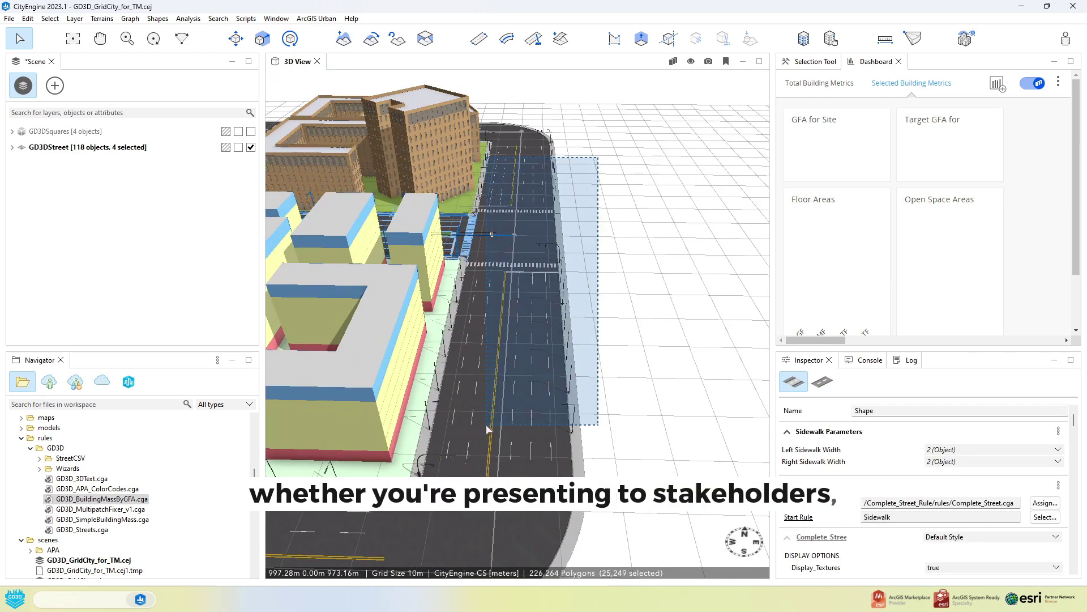
Step: Select a street with its sidewalks and run the CEPT_v1_5 Complete Streets script
{"action": "left_click", "coordinate": [486, 424]}
{"action": "left_click", "coordinate": [50, 18]}
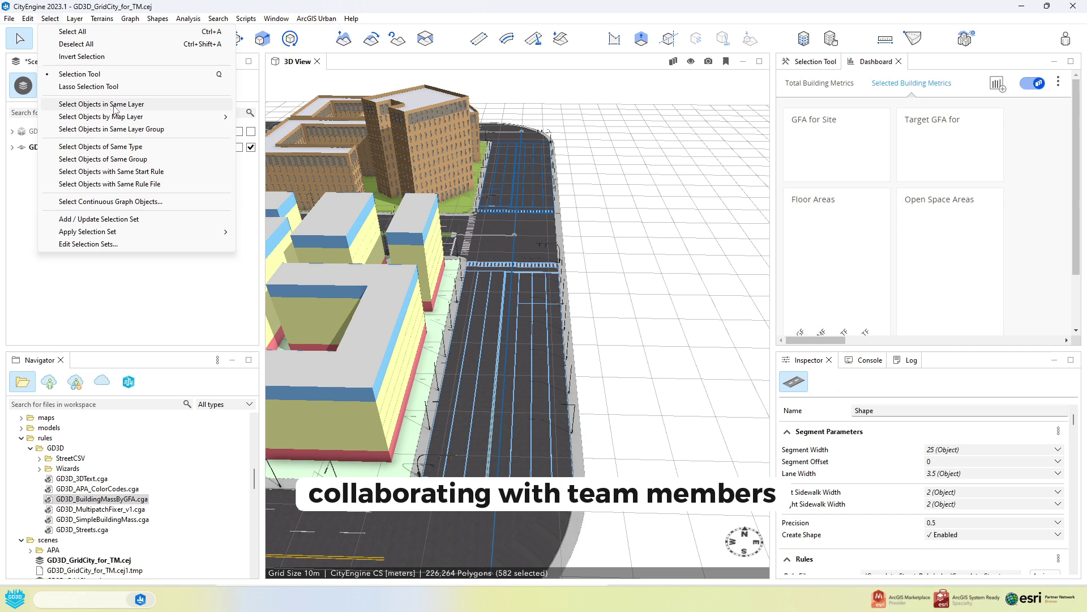
{"action": "left_click", "coordinate": [108, 170]}
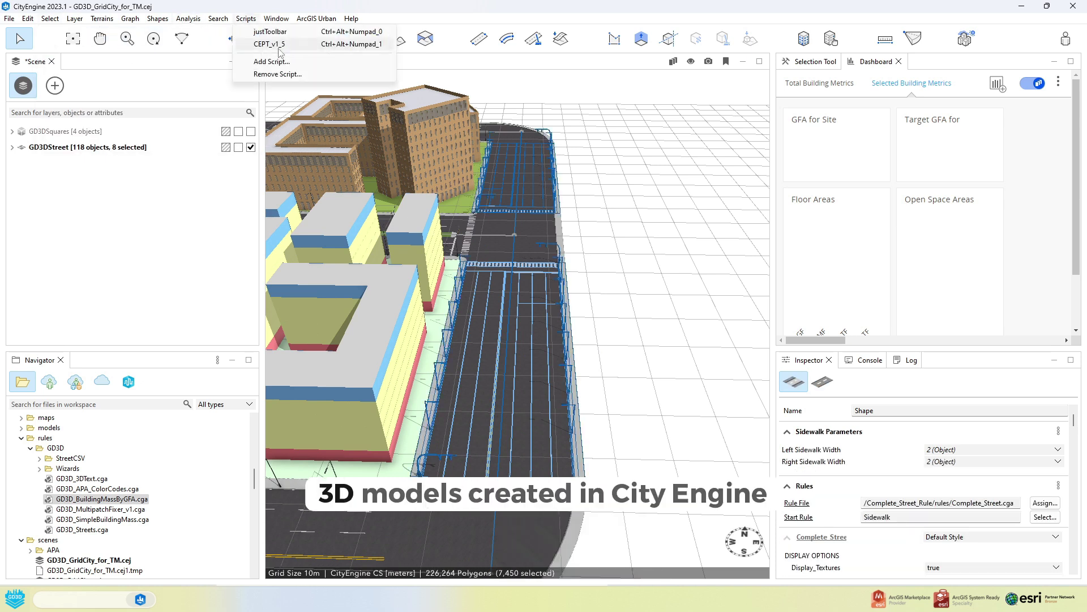
{"action": "left_click", "coordinate": [279, 48]}
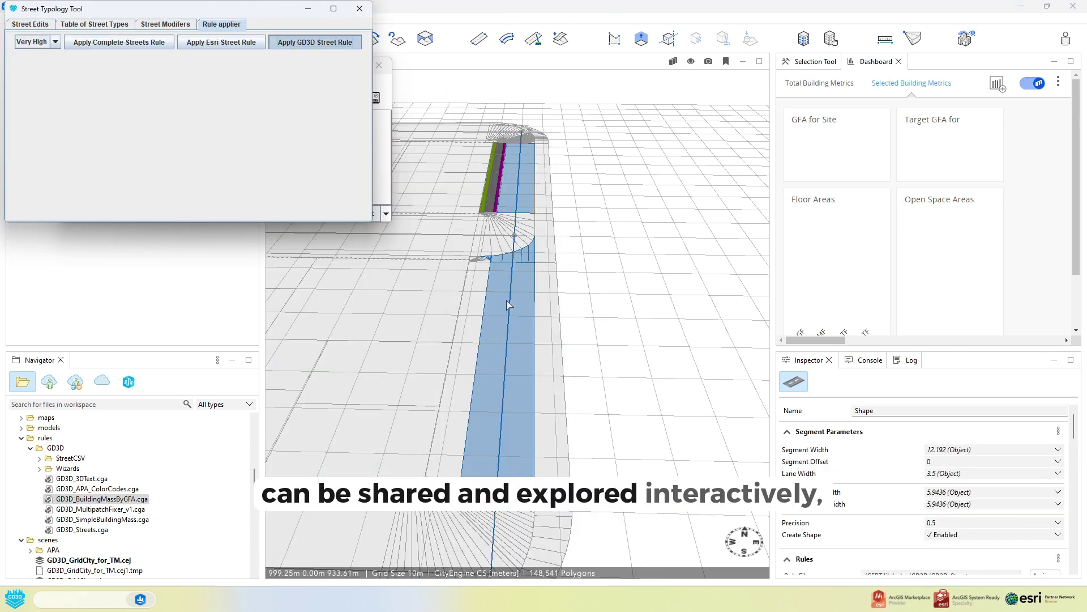
{"action": "scroll", "coordinate": [515, 317], "scroll_direction": "down", "scroll_amount": 5}
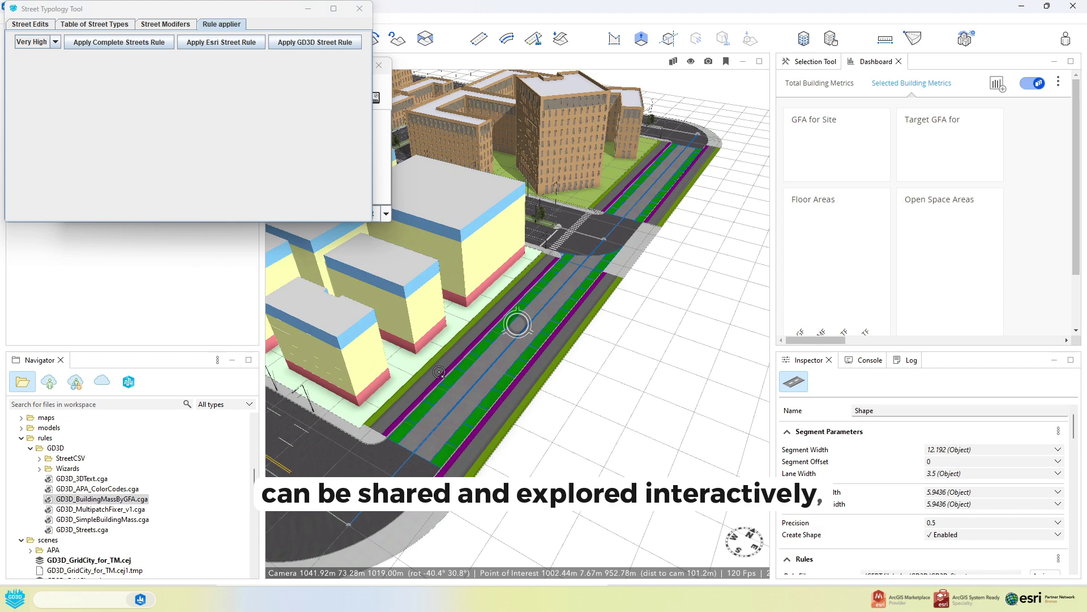
{"action": "scroll", "coordinate": [544, 353], "scroll_direction": "up", "scroll_amount": 5}
{"action": "scroll", "coordinate": [543, 353], "scroll_direction": "down", "scroll_amount": 3}
Step: Set the intersection node's Type to Crossing
{"action": "left_click_drag", "start_coordinate": [497, 286], "coordinate": [558, 340]}
{"action": "left_click", "coordinate": [997, 450]}
{"action": "left_click", "coordinate": [974, 457]}
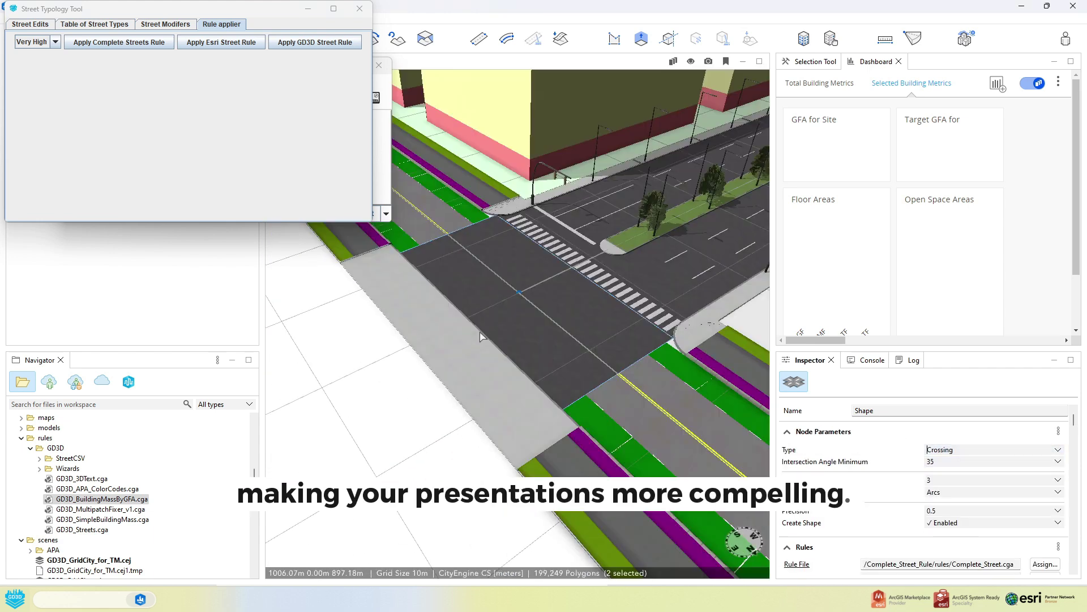
{"action": "left_click_drag", "start_coordinate": [623, 362], "coordinate": [584, 370], "text": "alt"}
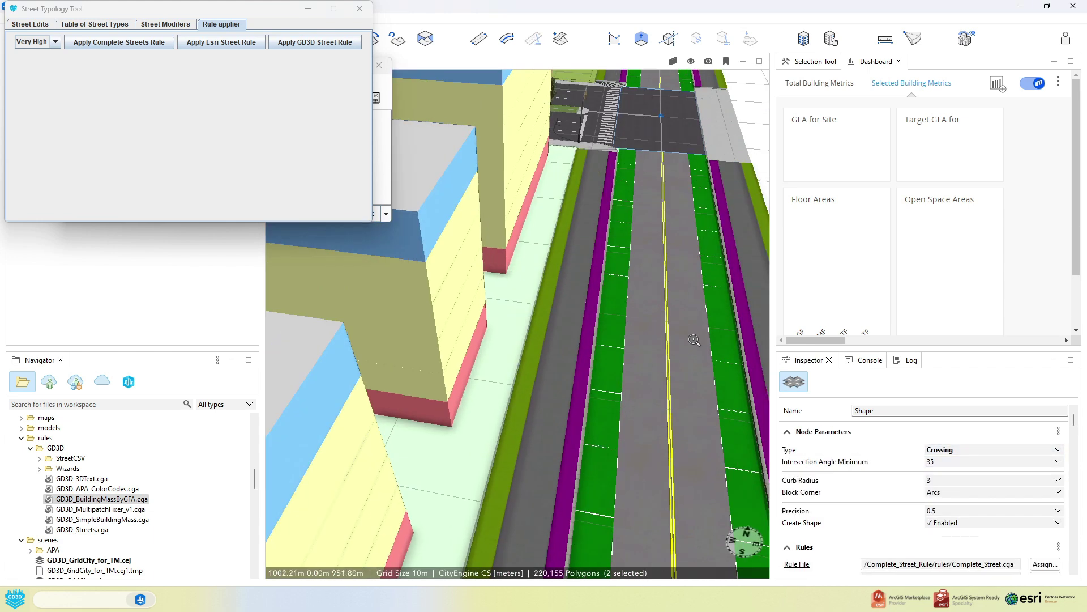
{"action": "scroll", "coordinate": [518, 323], "scroll_direction": "down", "scroll_amount": 3}
Step: Give all similar sidewalks the Lamp Tree Tree Lamp furniturePattern
{"action": "left_click", "coordinate": [608, 296]}
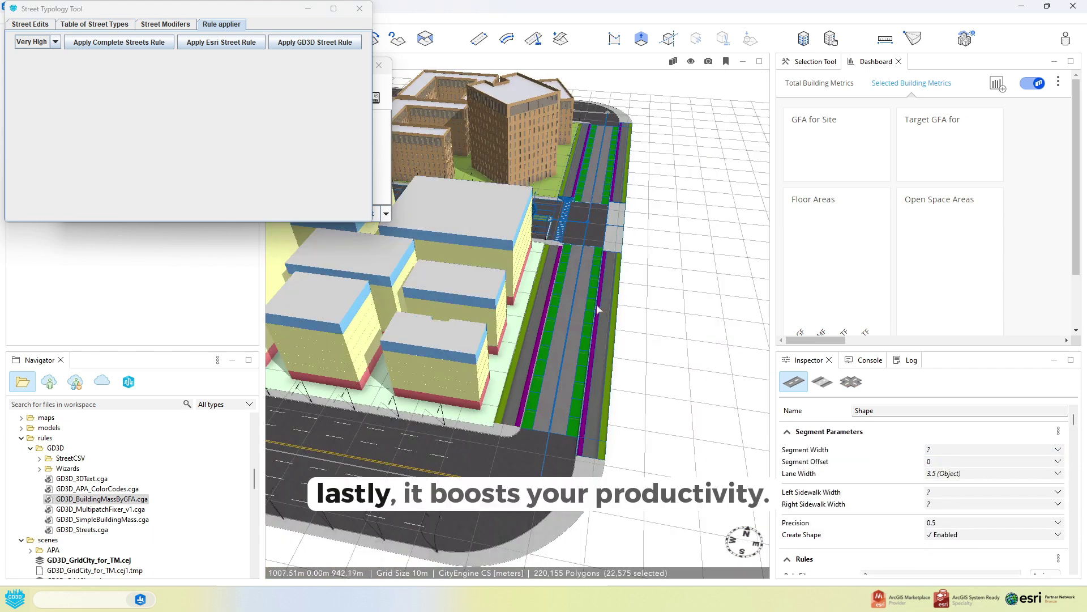
{"action": "right_click", "coordinate": [607, 296]}
{"action": "left_click", "coordinate": [676, 332]}
{"action": "left_click", "coordinate": [991, 533]}
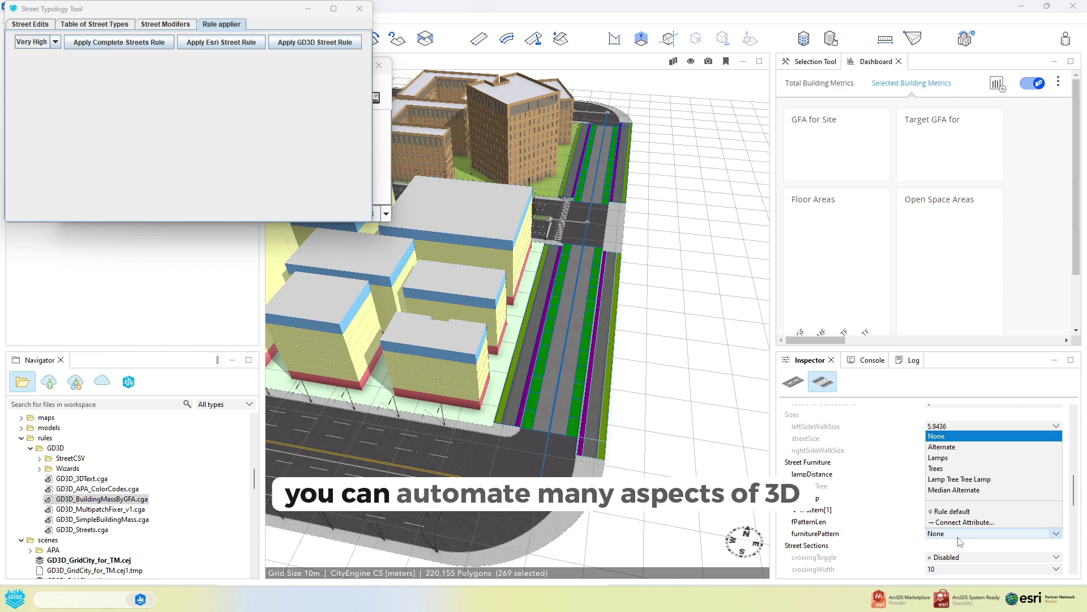
{"action": "left_click", "coordinate": [963, 476]}
{"action": "left_click_drag", "start_coordinate": [623, 362], "coordinate": [641, 377], "text": "alt"}
{"action": "scroll", "coordinate": [641, 376], "scroll_direction": "down", "scroll_amount": 10}
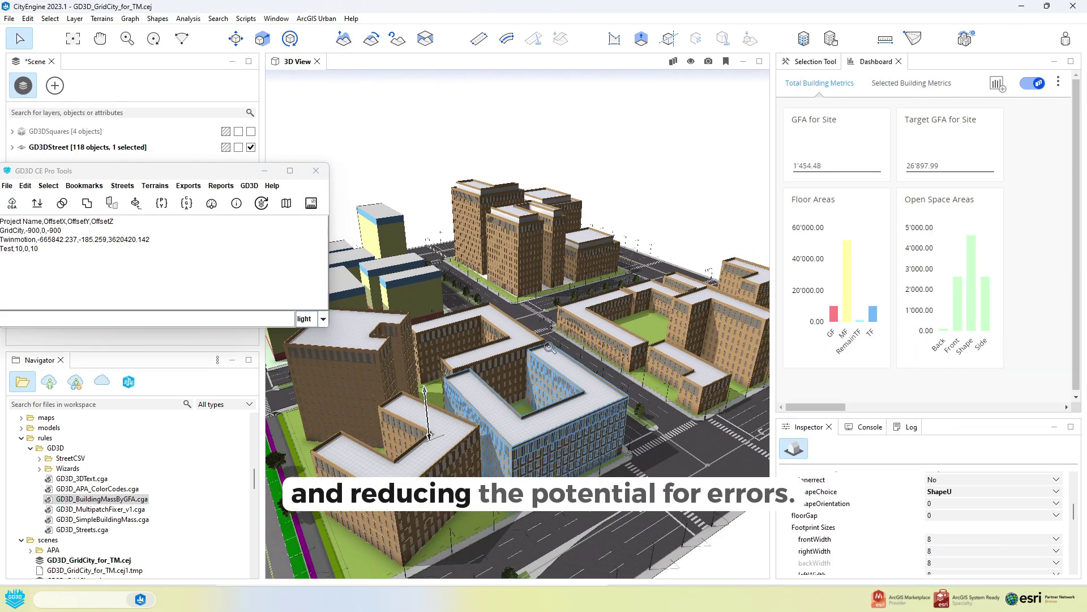
Step: Export all scene objects as Twinmotion-compatible Unreal Engine models into the tm1 folder
{"action": "left_click_drag", "start_coordinate": [682, 241], "coordinate": [338, 448]}
{"action": "left_click", "coordinate": [9, 18]}
{"action": "left_click", "coordinate": [48, 170]}
{"action": "left_click", "coordinate": [546, 476]}
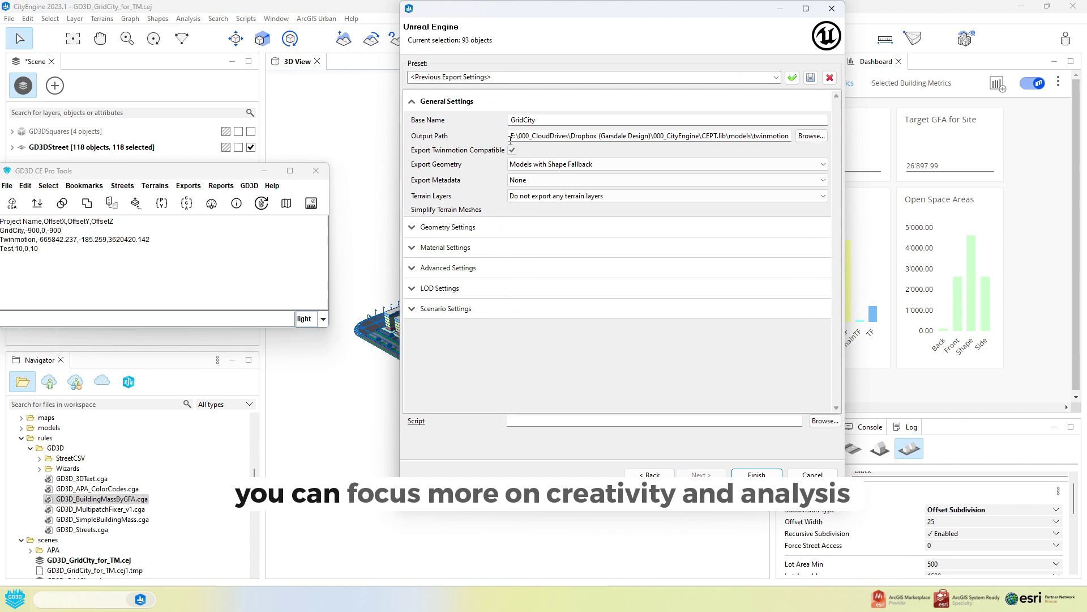
{"action": "left_click", "coordinate": [812, 136]}
{"action": "left_click", "coordinate": [717, 533]}
{"action": "left_click", "coordinate": [757, 475]}
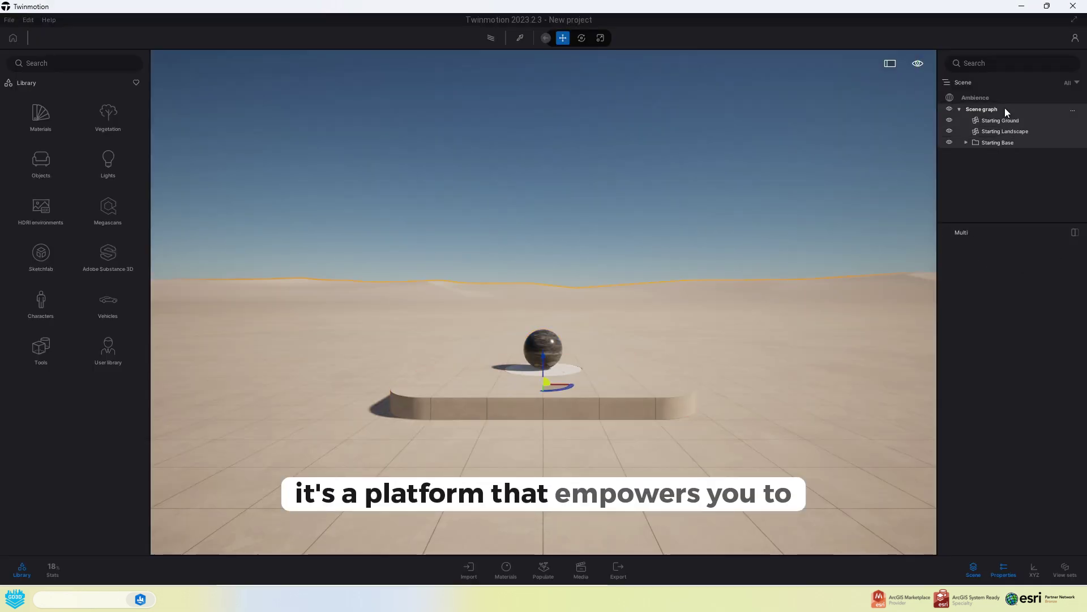
Step: Hide default items except the Starting Ground and import the exported GridCity model
{"action": "key", "text": "h"}
{"action": "left_click", "coordinate": [949, 120]}
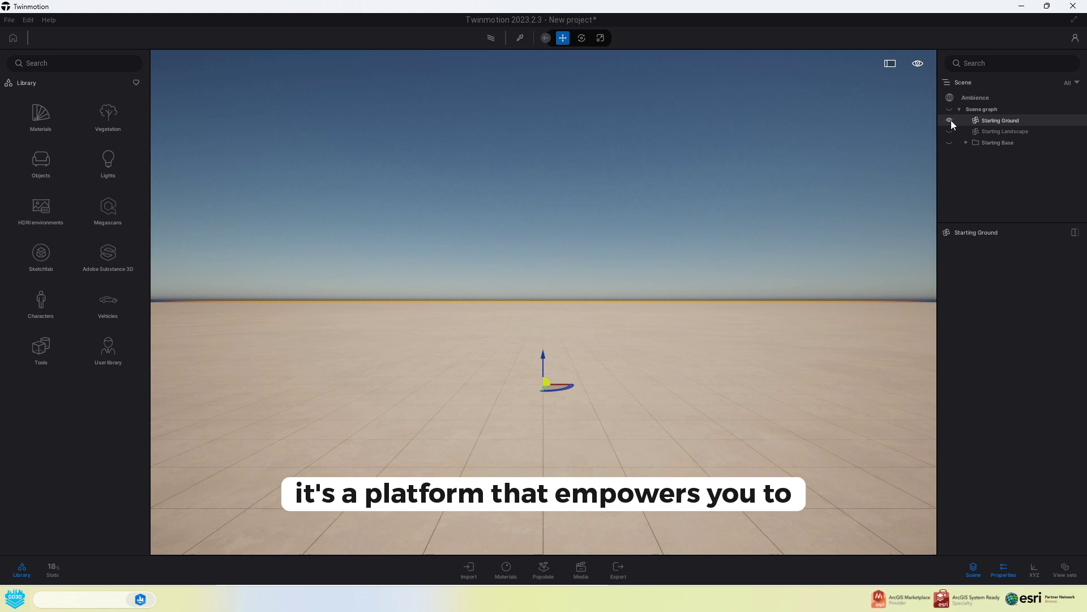
{"action": "left_click", "coordinate": [475, 572]}
{"action": "left_click", "coordinate": [596, 286]}
{"action": "left_click", "coordinate": [606, 316]}
{"action": "left_click", "coordinate": [906, 578]}
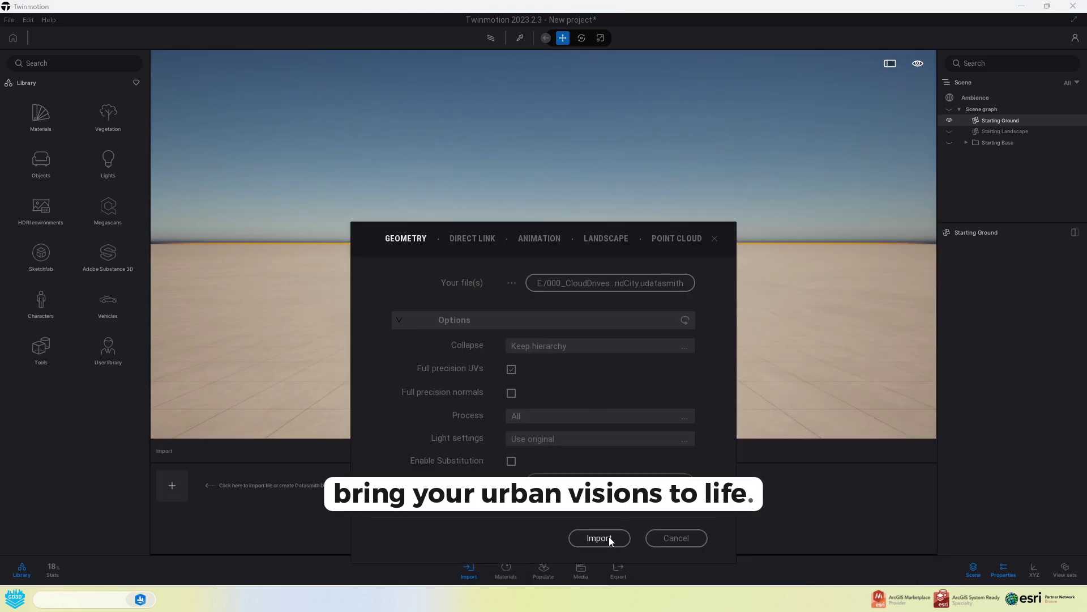
{"action": "left_click", "coordinate": [595, 536]}
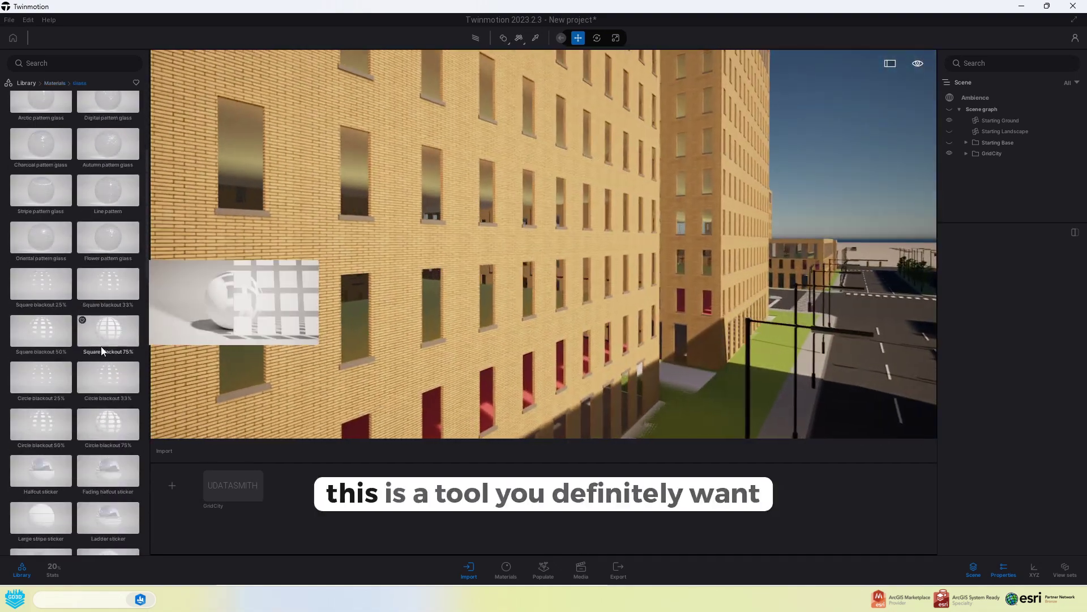
Step: Glaze the building windows with Dark, then Turquoise, tinted glass
{"action": "scroll", "coordinate": [101, 345], "scroll_direction": "down", "scroll_amount": 10}
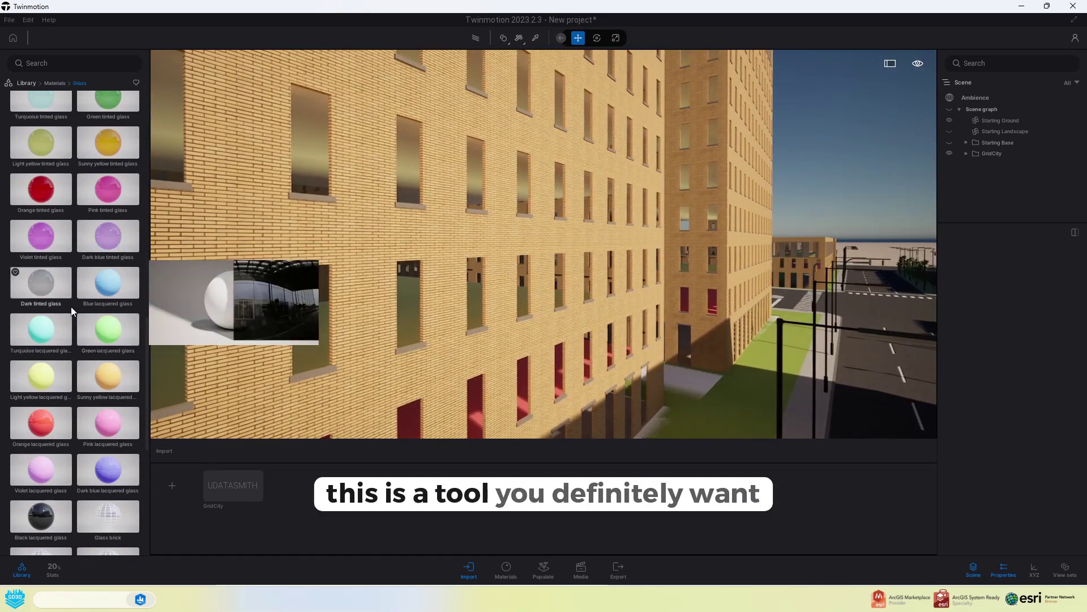
{"action": "left_click_drag", "start_coordinate": [70, 307], "coordinate": [325, 298]}
{"action": "scroll", "coordinate": [74, 283], "scroll_direction": "up", "scroll_amount": 2}
{"action": "left_click_drag", "start_coordinate": [107, 193], "coordinate": [232, 300]}
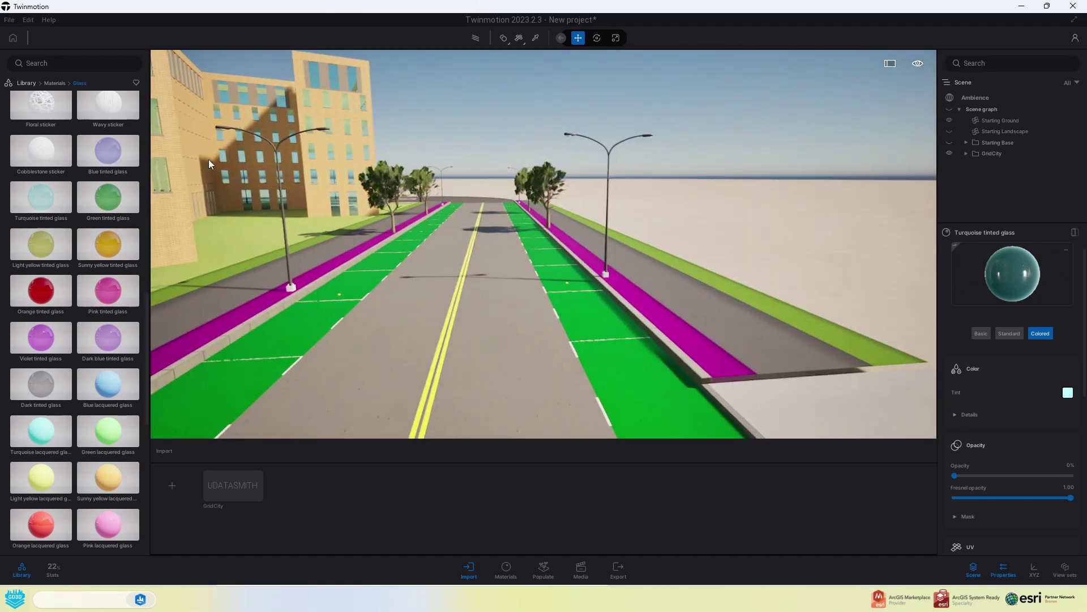
{"action": "left_click", "coordinate": [55, 84]}
{"action": "left_click", "coordinate": [41, 231]}
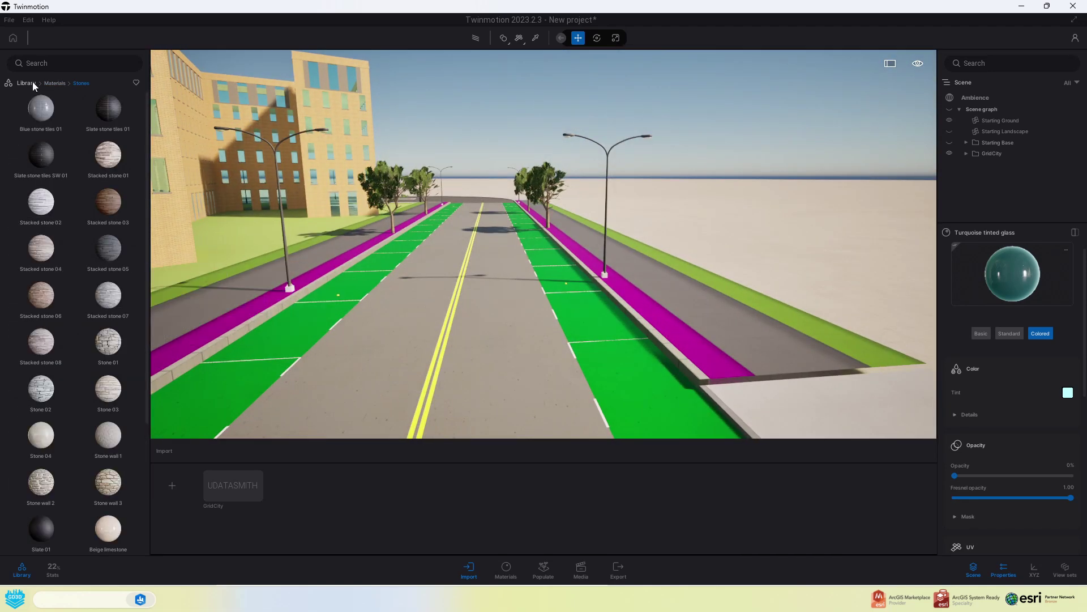